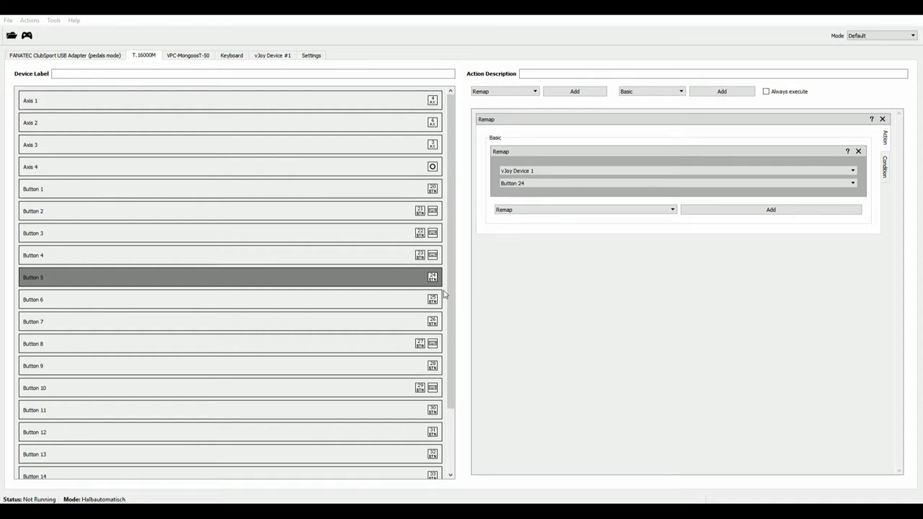
{"action": "left_click", "coordinate": [189, 56]}
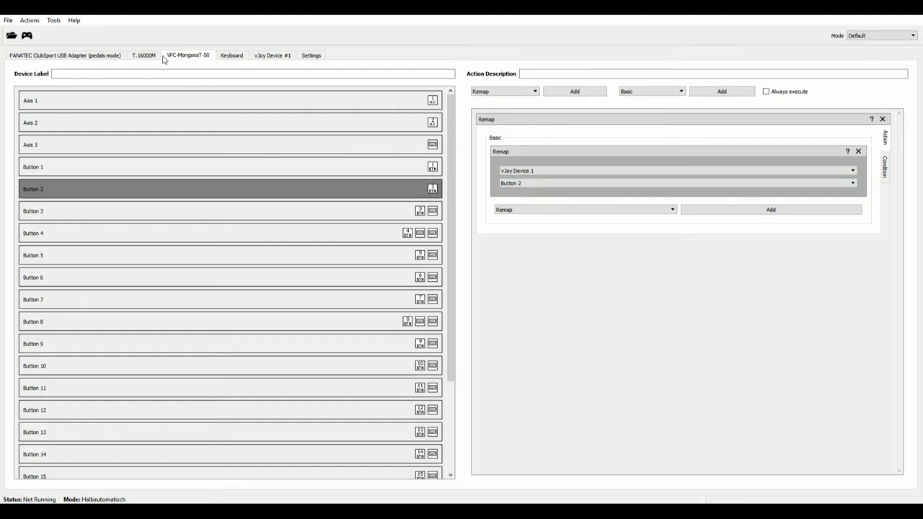
{"action": "left_click", "coordinate": [140, 58]}
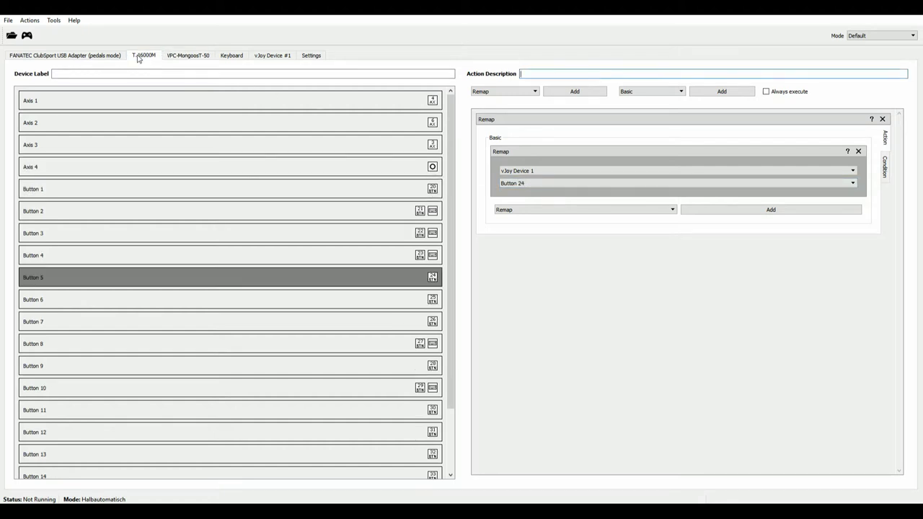
{"action": "left_click", "coordinate": [90, 58]}
{"action": "left_click", "coordinate": [149, 59]}
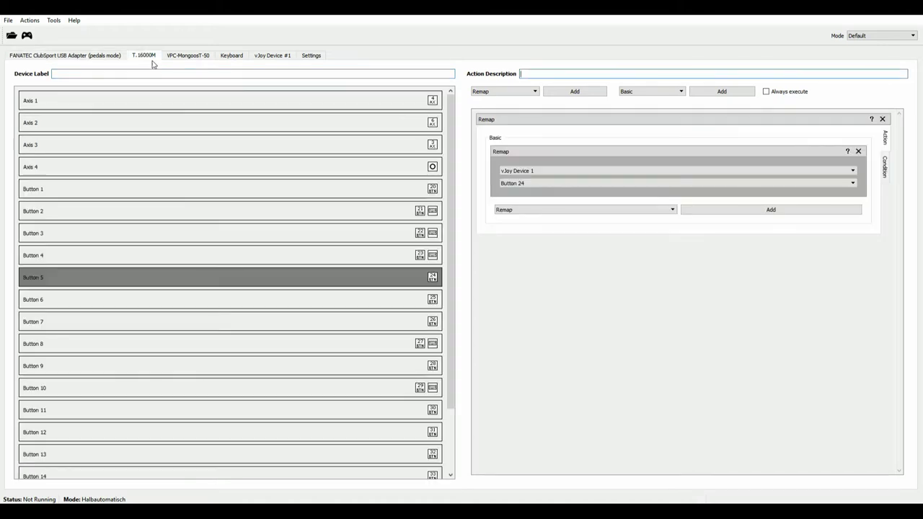
{"action": "left_click", "coordinate": [191, 59]}
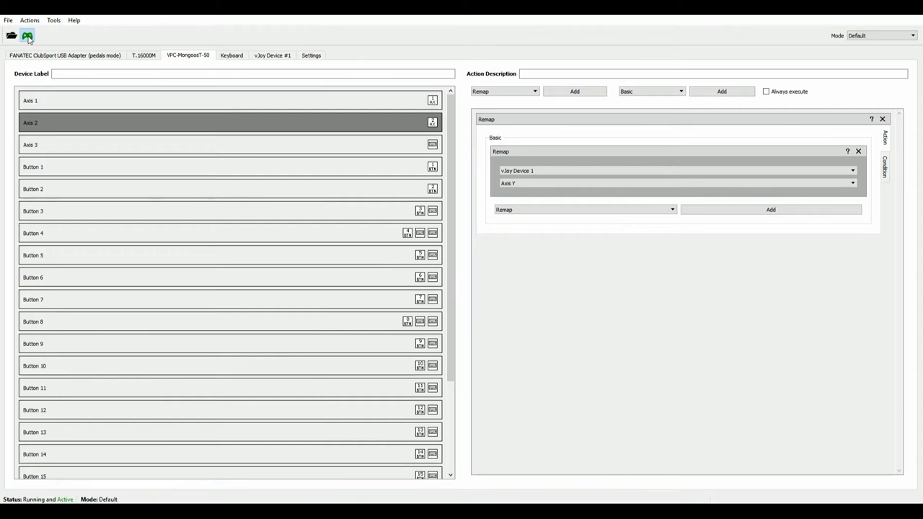
- Deactivate the running profile and delete the Halbautomatisch mode in the Mode Manager
{"action": "left_click", "coordinate": [27, 37]}
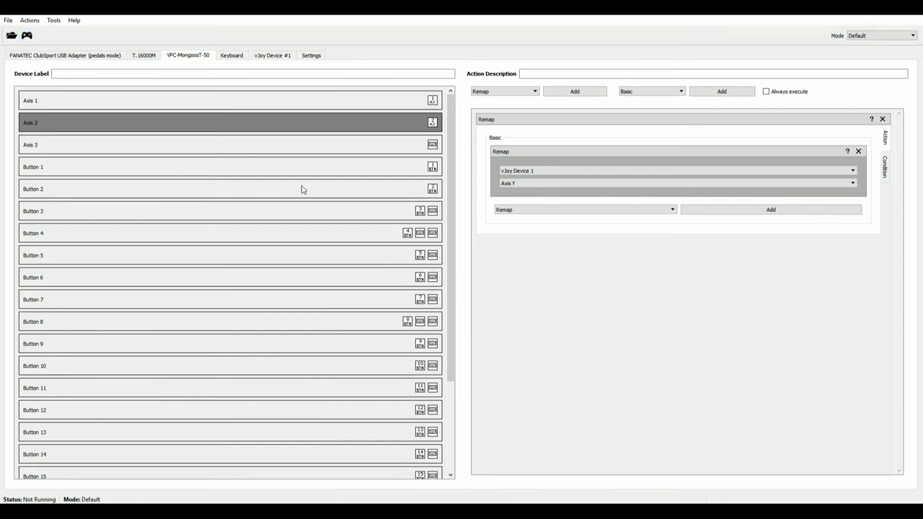
{"action": "left_click", "coordinate": [54, 21]}
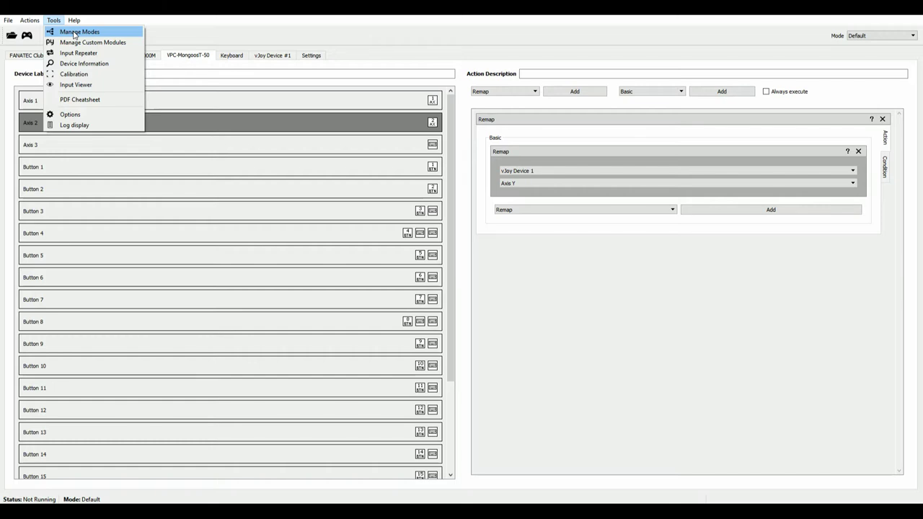
{"action": "left_click", "coordinate": [75, 33]}
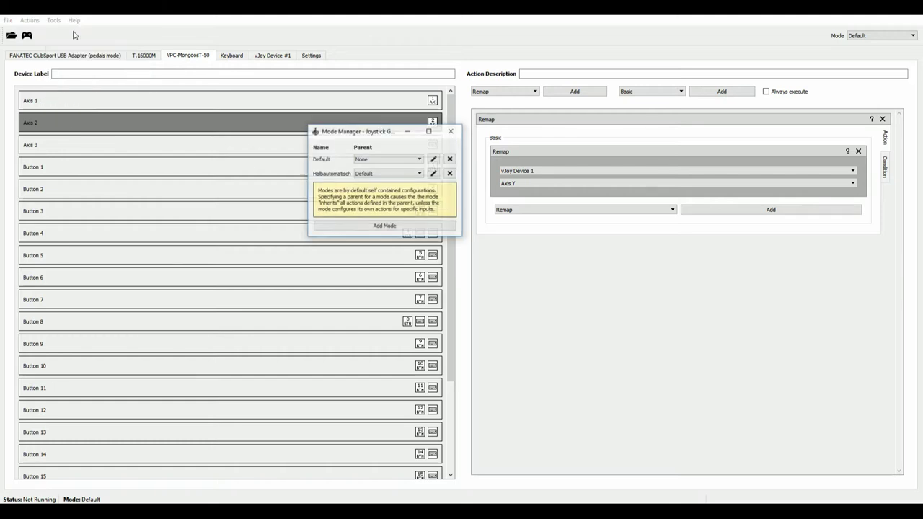
{"action": "left_click", "coordinate": [450, 174]}
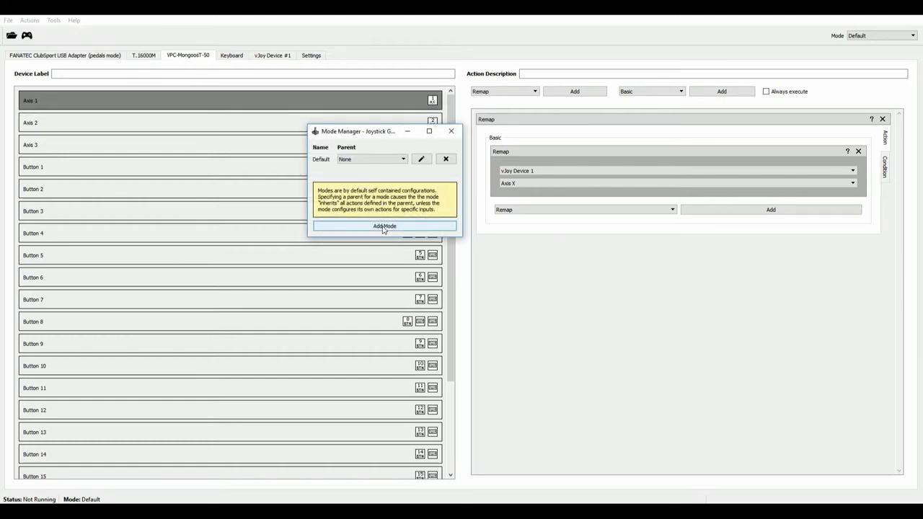
- Add a new mode named Halbautomatisch
{"action": "left_click", "coordinate": [383, 226]}
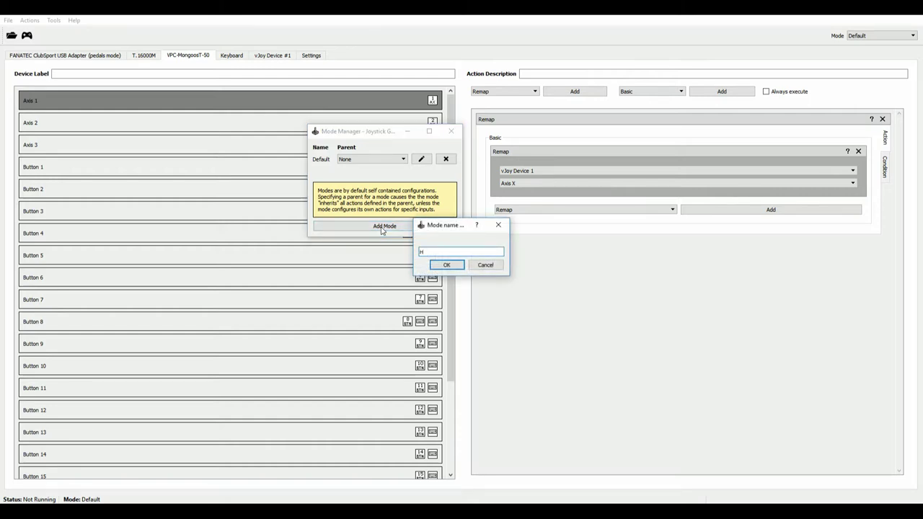
{"action": "type", "text": "Hakbautomatisch"}
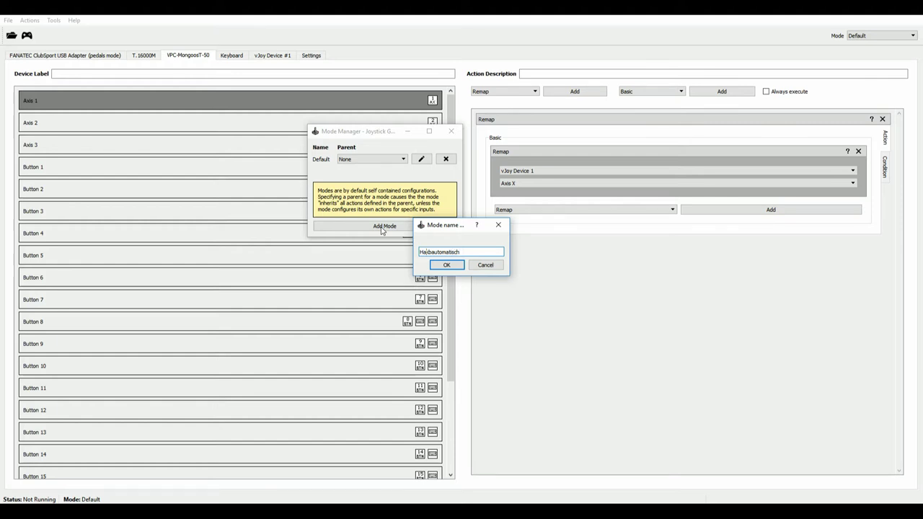
{"action": "key", "text": "BackSpace"}
{"action": "type", "text": "l"}
{"action": "key", "text": "Return"}
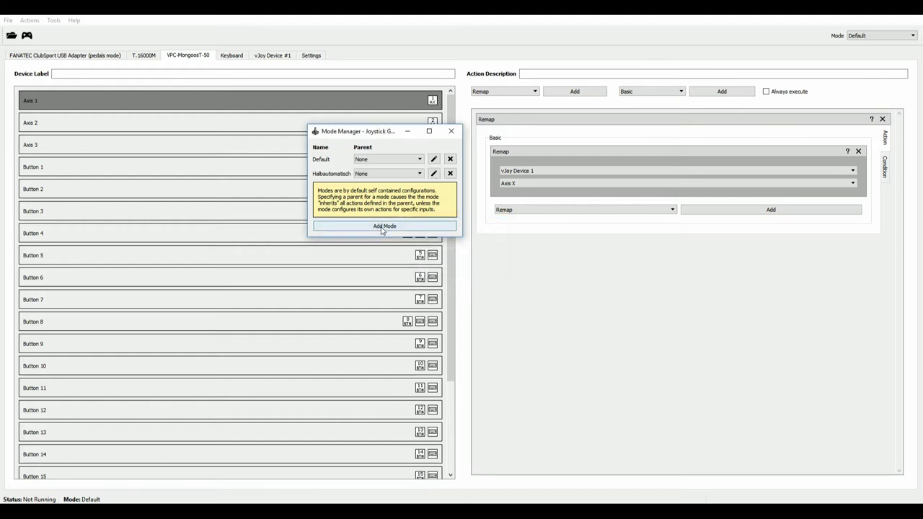
- Set Default as the parent of the Halbautomatisch mode and close the Mode Manager
{"action": "left_click", "coordinate": [365, 175]}
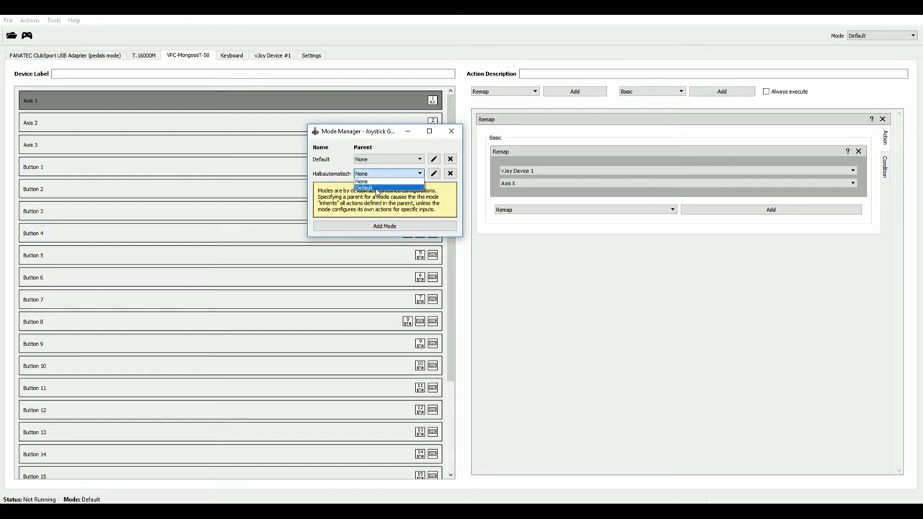
{"action": "left_click", "coordinate": [374, 188]}
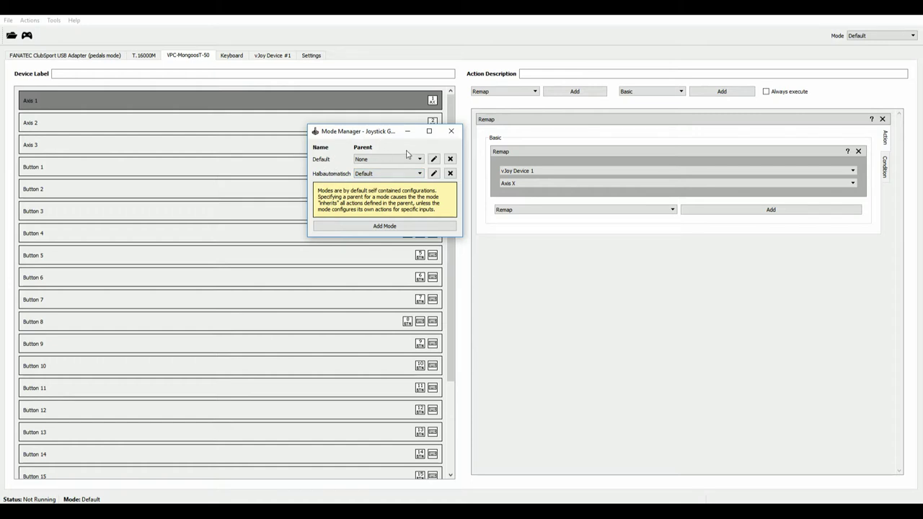
{"action": "left_click", "coordinate": [453, 134]}
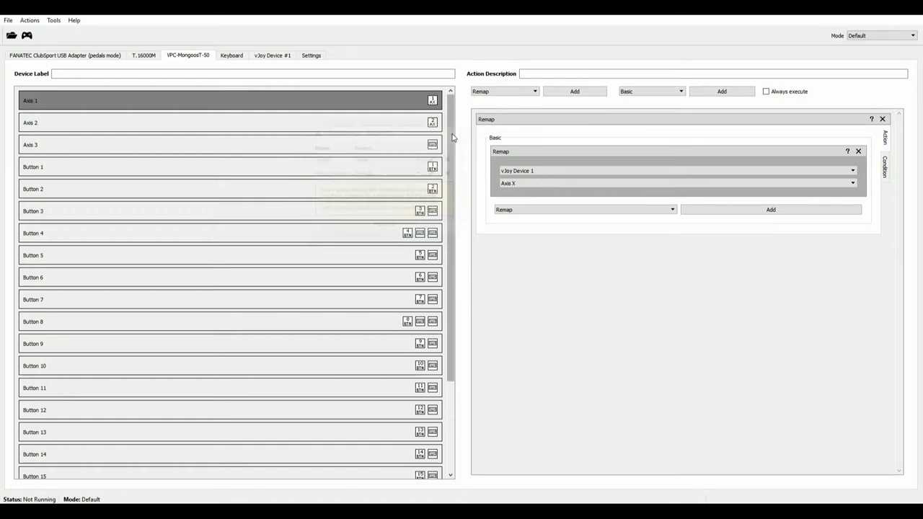
- In Halbautomatisch mode, add a Macro action to Button 1 of the VPC-MongoosT-50
{"action": "left_click", "coordinate": [859, 36]}
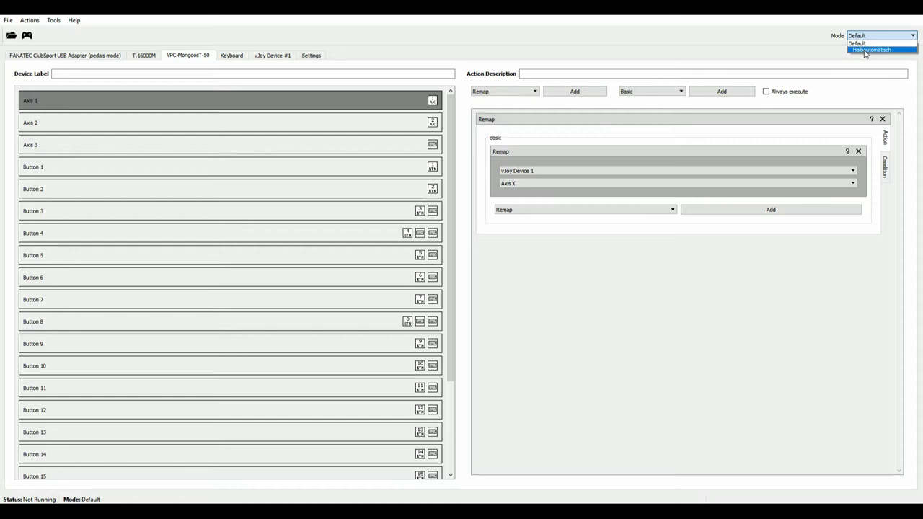
{"action": "left_click", "coordinate": [866, 50]}
{"action": "left_click", "coordinate": [143, 60]}
{"action": "left_click", "coordinate": [184, 60]}
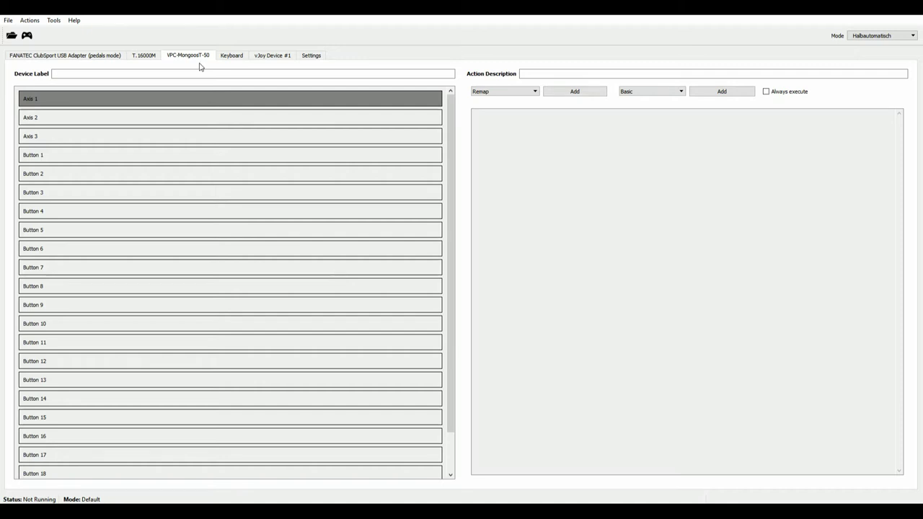
{"action": "left_click", "coordinate": [315, 156]}
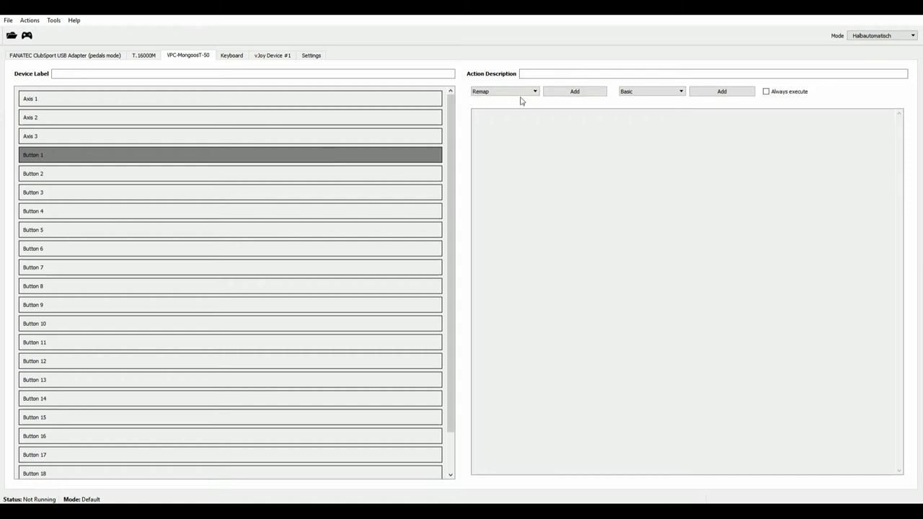
{"action": "left_click", "coordinate": [498, 93]}
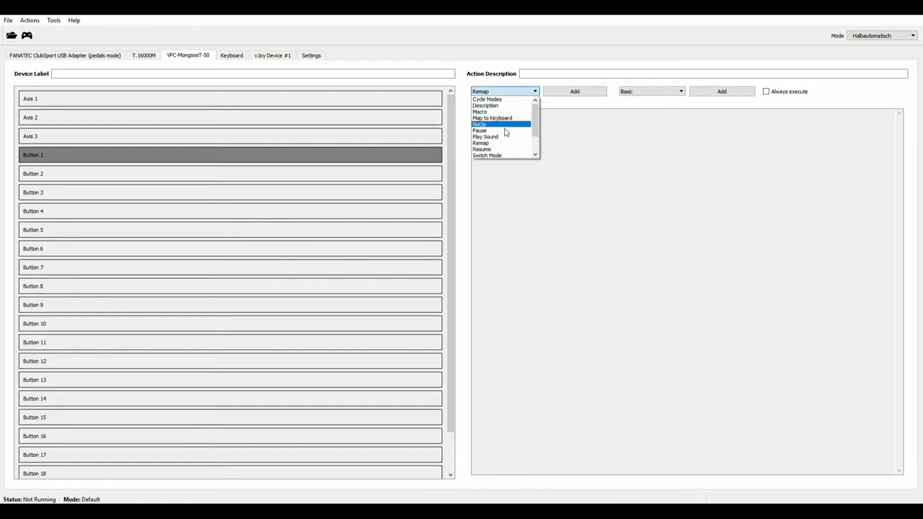
{"action": "left_click", "coordinate": [485, 112]}
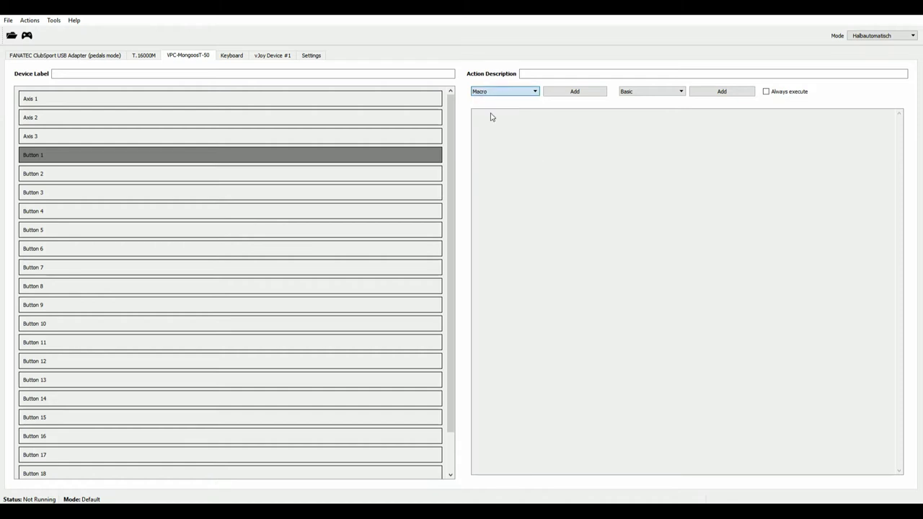
{"action": "left_click", "coordinate": [570, 95]}
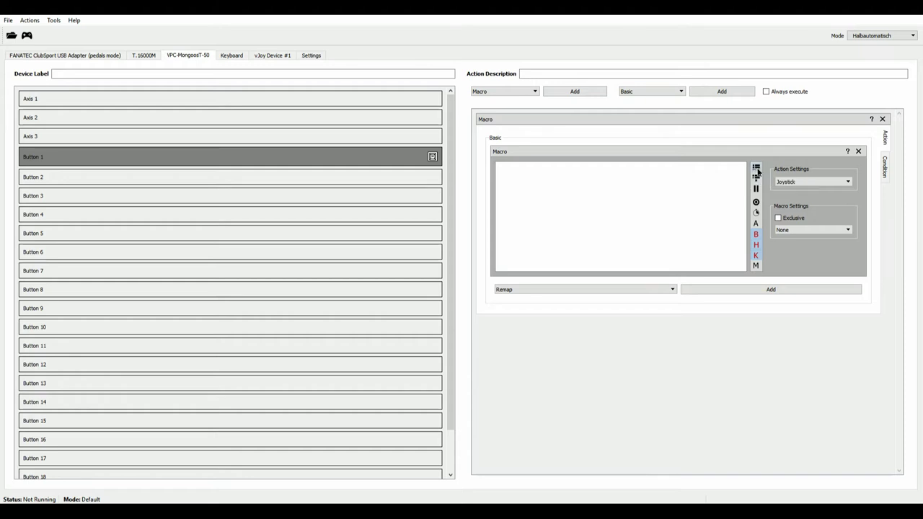
- Insert two pause entries in the macro and change the first into a vJoy Device 1 Button 1 press
{"action": "left_click", "coordinate": [756, 188]}
{"action": "left_click", "coordinate": [756, 189]}
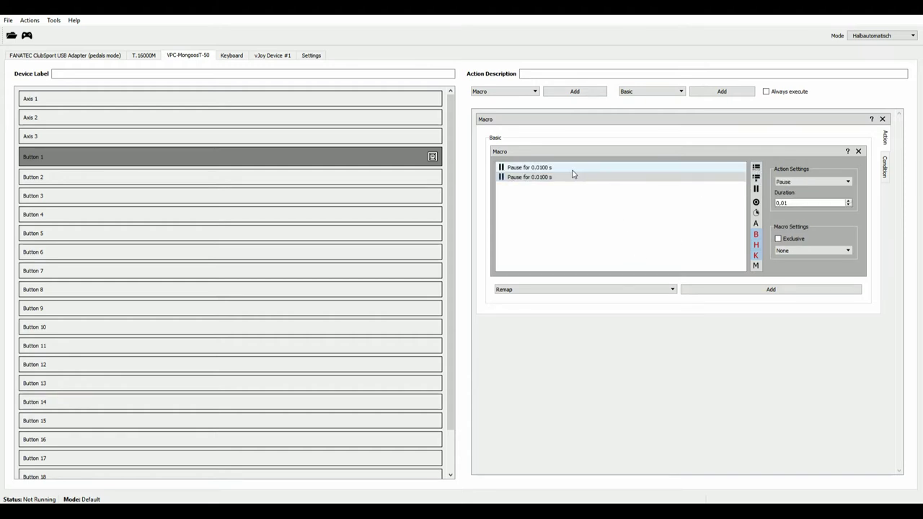
{"action": "left_click", "coordinate": [539, 168]}
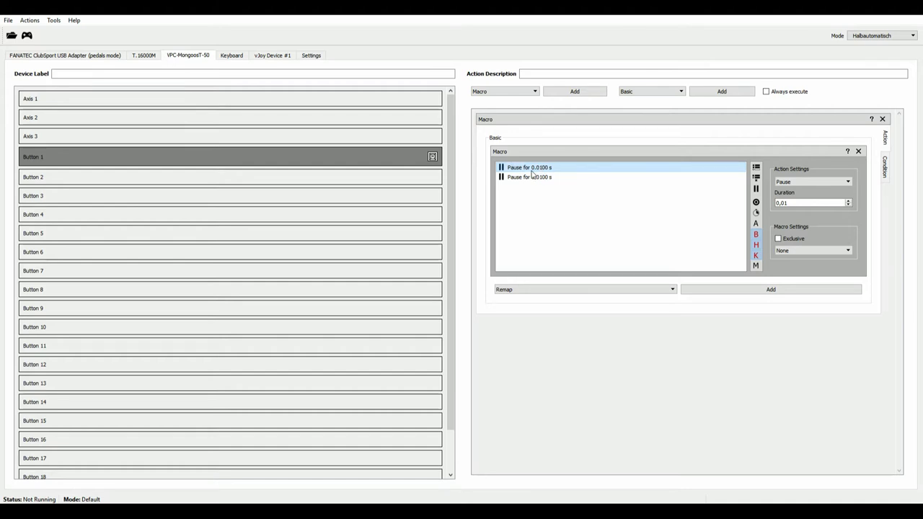
{"action": "left_click", "coordinate": [808, 181]}
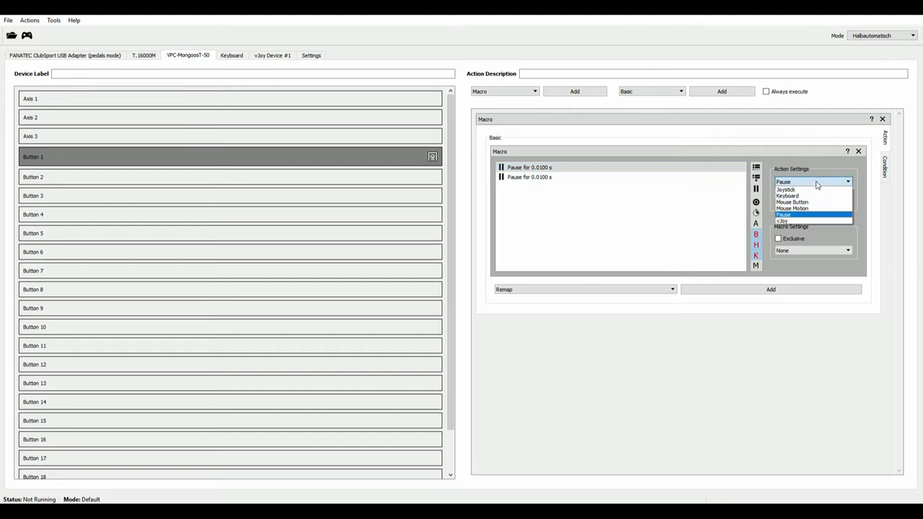
{"action": "left_click", "coordinate": [805, 221]}
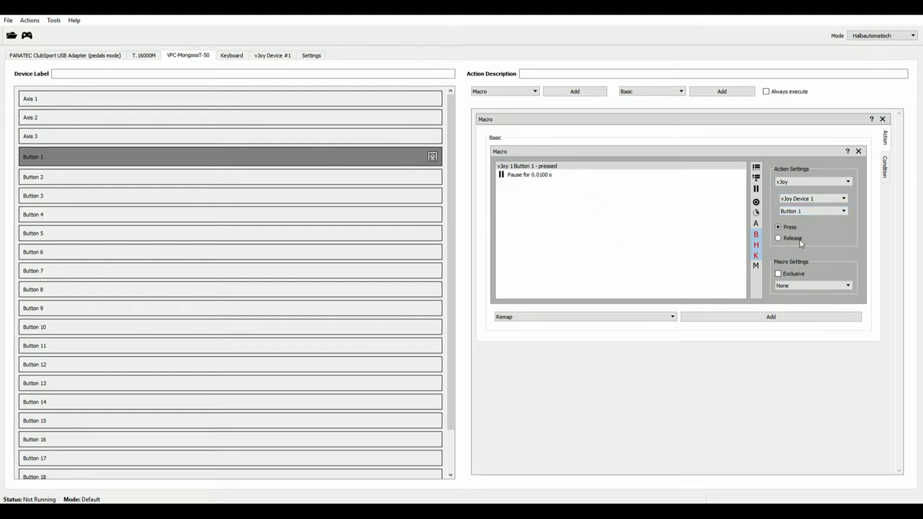
- Change the remaining pause entry in the macro into a vJoy Device 1 Button 1 release
{"action": "left_click", "coordinate": [548, 176]}
{"action": "left_click", "coordinate": [812, 183]}
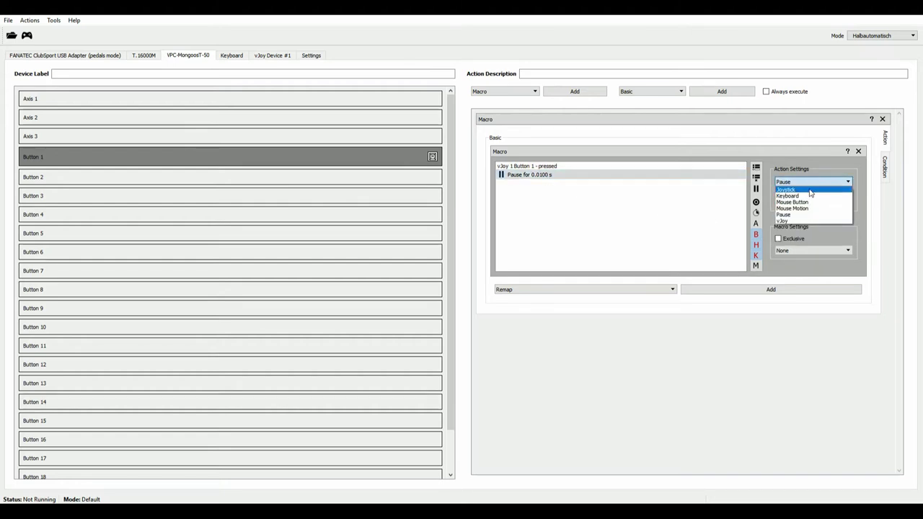
{"action": "left_click", "coordinate": [796, 221]}
{"action": "left_click", "coordinate": [797, 240]}
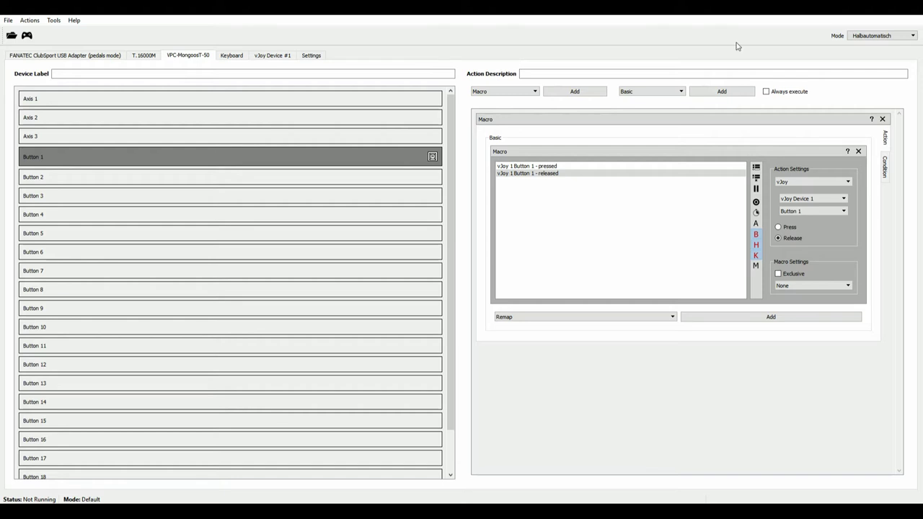
- Return to editing the Default mode and show the input mappings of the T.16000M
{"action": "left_click", "coordinate": [882, 36]}
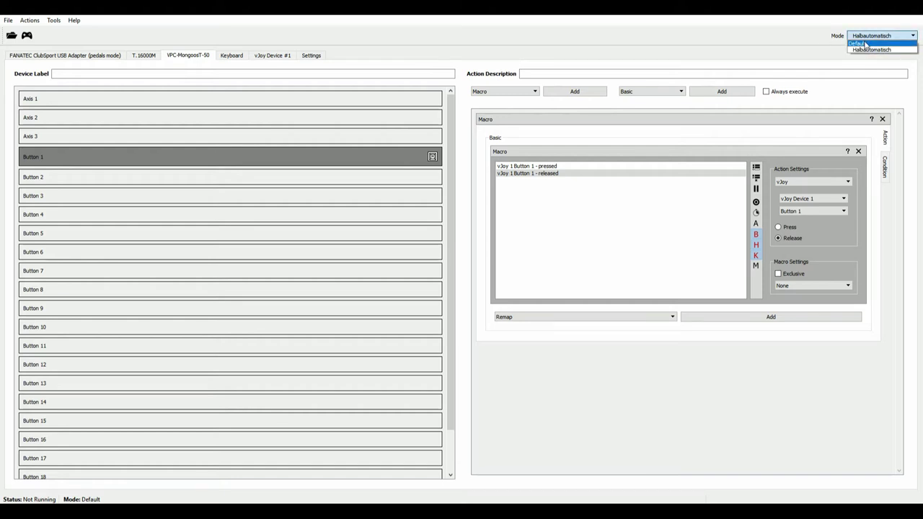
{"action": "left_click", "coordinate": [865, 43]}
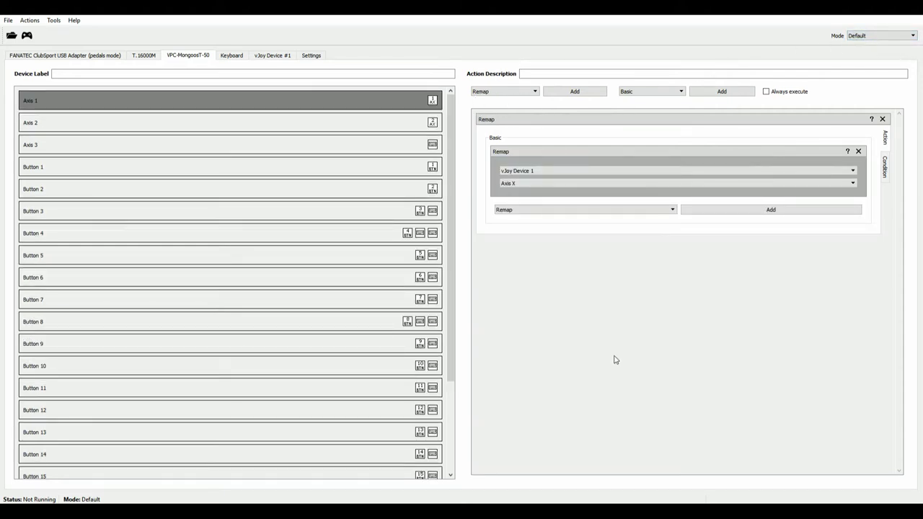
{"action": "left_click", "coordinate": [155, 57]}
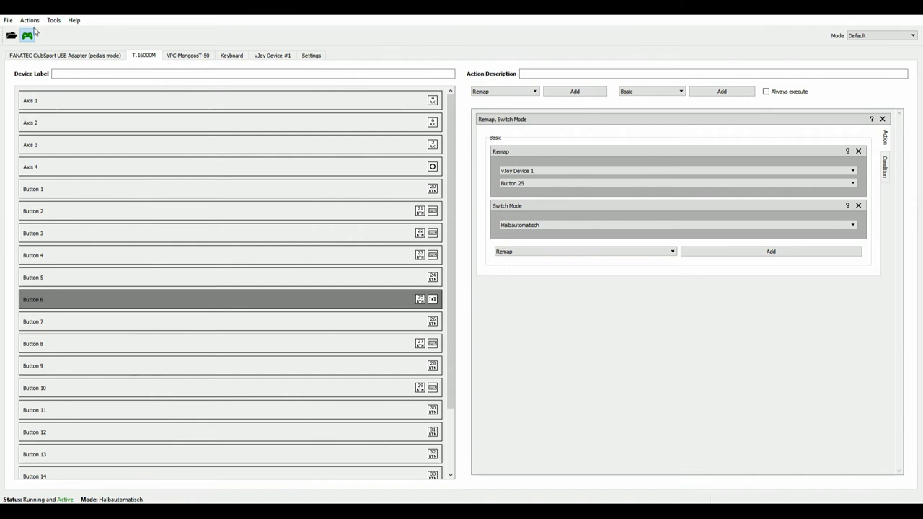
- Deactivate the profile and, in Halbautomatisch mode, set the VPC-MongoosT-50 Button 1 macro to the Hold repeat option
{"action": "left_click", "coordinate": [28, 35]}
{"action": "left_click", "coordinate": [867, 33]}
{"action": "left_click", "coordinate": [871, 51]}
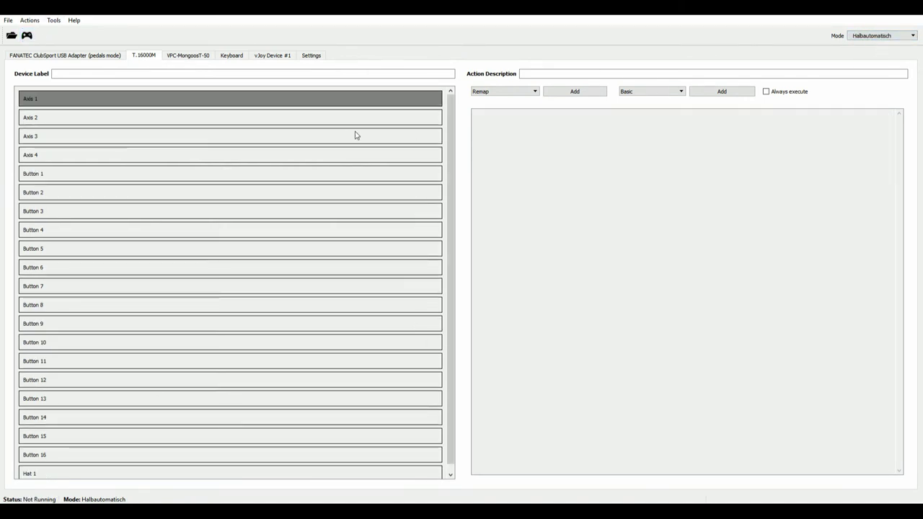
{"action": "left_click", "coordinate": [197, 57]}
{"action": "left_click", "coordinate": [382, 155]}
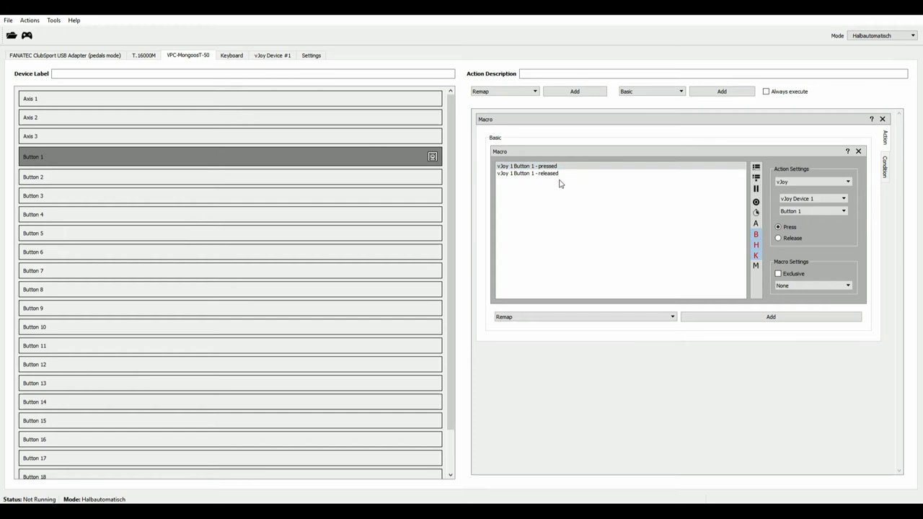
{"action": "left_click", "coordinate": [523, 167]}
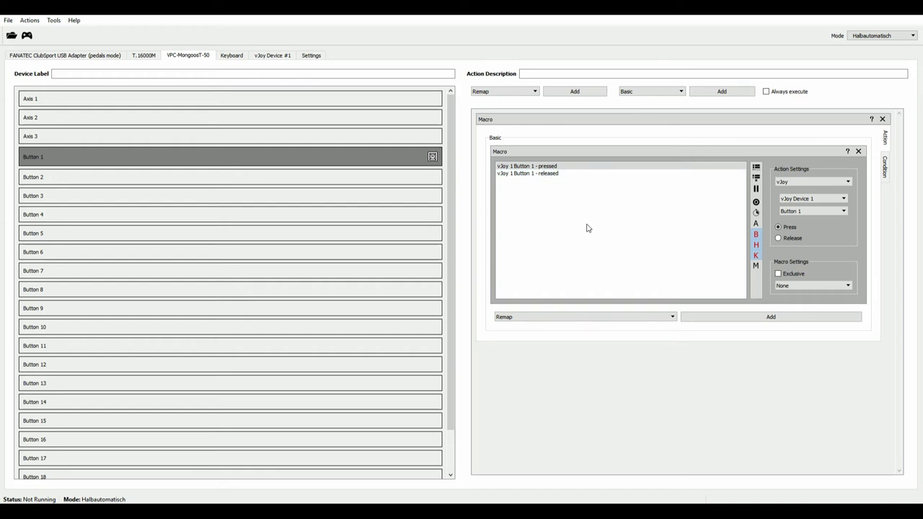
{"action": "left_click", "coordinate": [804, 288]}
{"action": "left_click", "coordinate": [792, 310]}
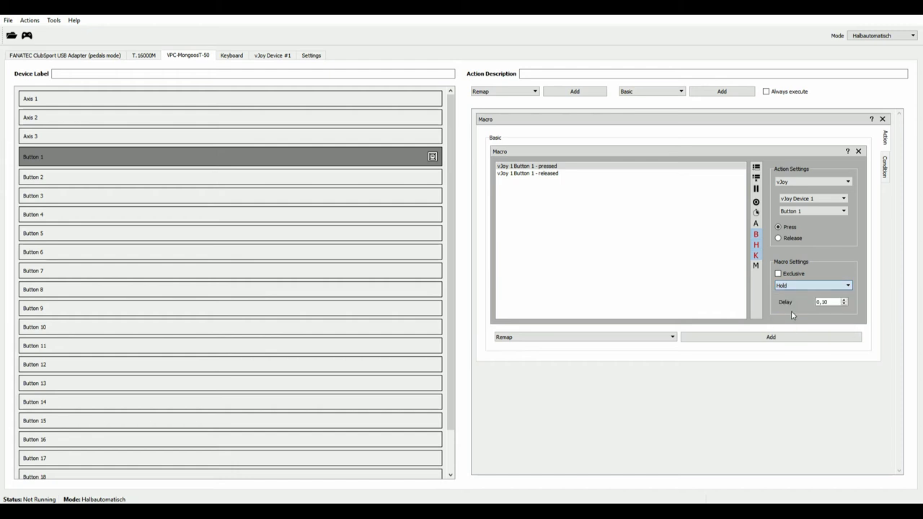
{"action": "left_click", "coordinate": [837, 301]}
- Save the profile and activate it
{"action": "left_click", "coordinate": [8, 20]}
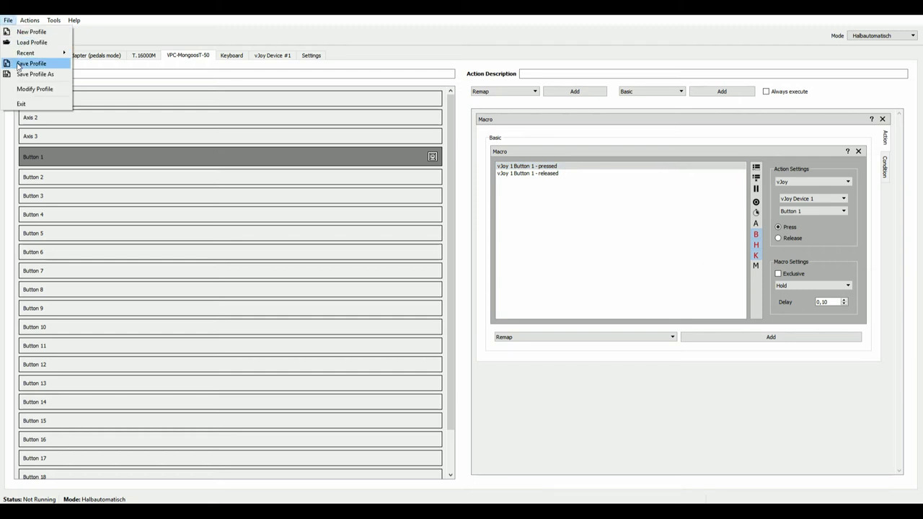
{"action": "left_click", "coordinate": [29, 63]}
{"action": "left_click", "coordinate": [31, 39]}
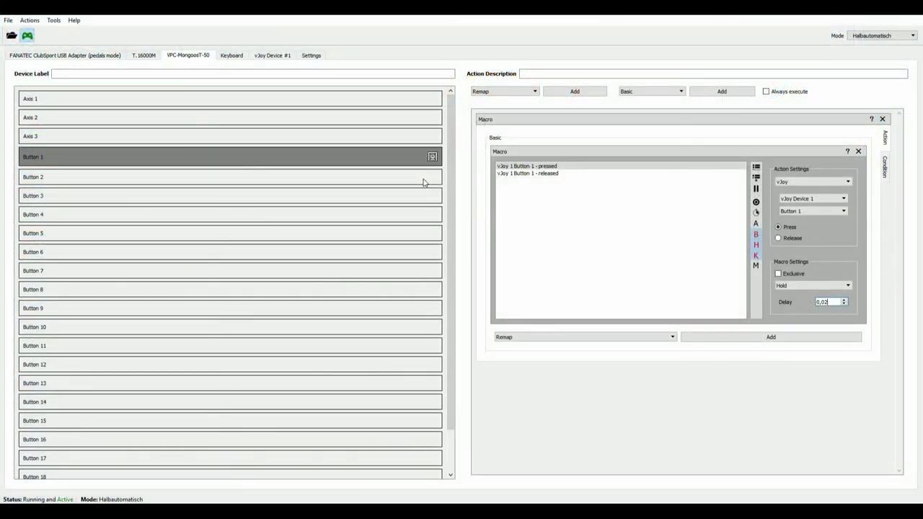
- Add a macro to the VPC-MongoosT-50's Button 2 and make its first entry a vJoy Device 1 Button 2 press
{"action": "left_click", "coordinate": [425, 180]}
{"action": "left_click", "coordinate": [509, 92]}
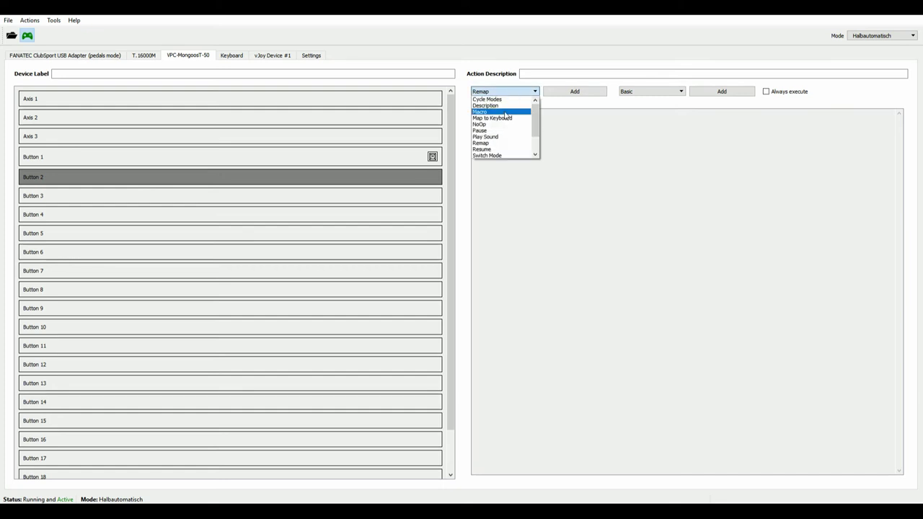
{"action": "left_click", "coordinate": [506, 115]}
{"action": "left_click", "coordinate": [577, 92]}
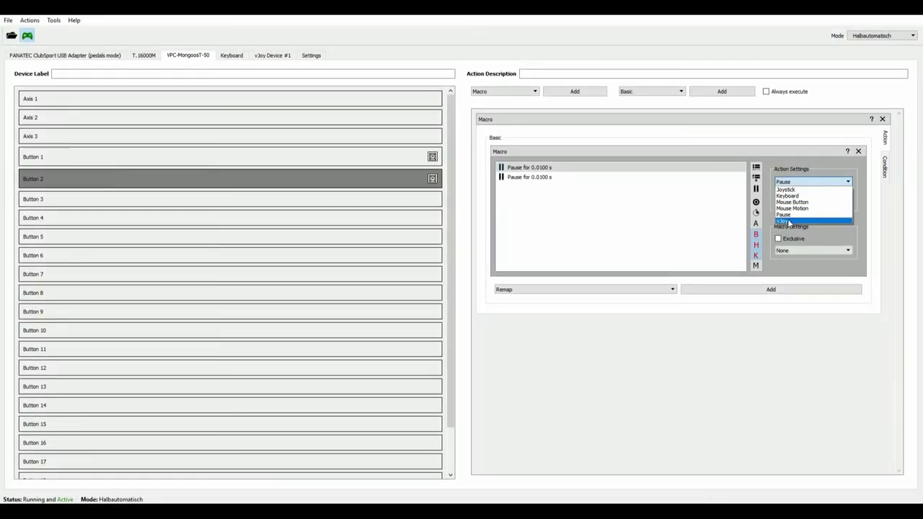
{"action": "left_click", "coordinate": [789, 222]}
{"action": "left_click", "coordinate": [805, 212]}
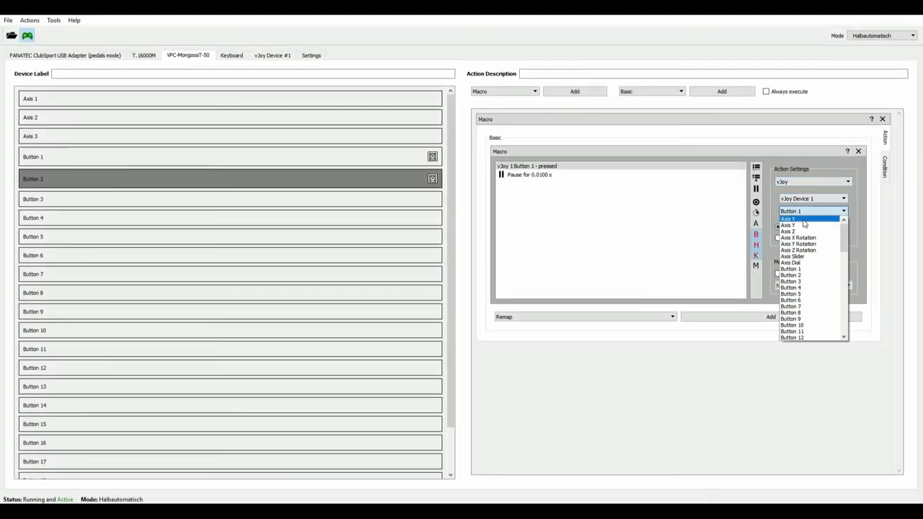
{"action": "left_click", "coordinate": [806, 275]}
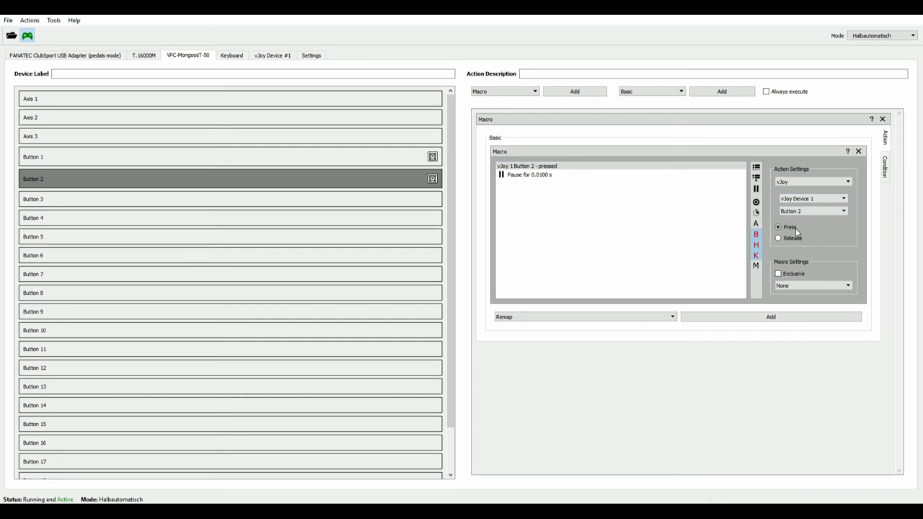
- Change the macro's remaining pause entry into a vJoy Device 1 Button 2 release and set the macro to Hold repeat with a 0.02 delay
{"action": "left_click", "coordinate": [550, 176]}
{"action": "left_click", "coordinate": [806, 182]}
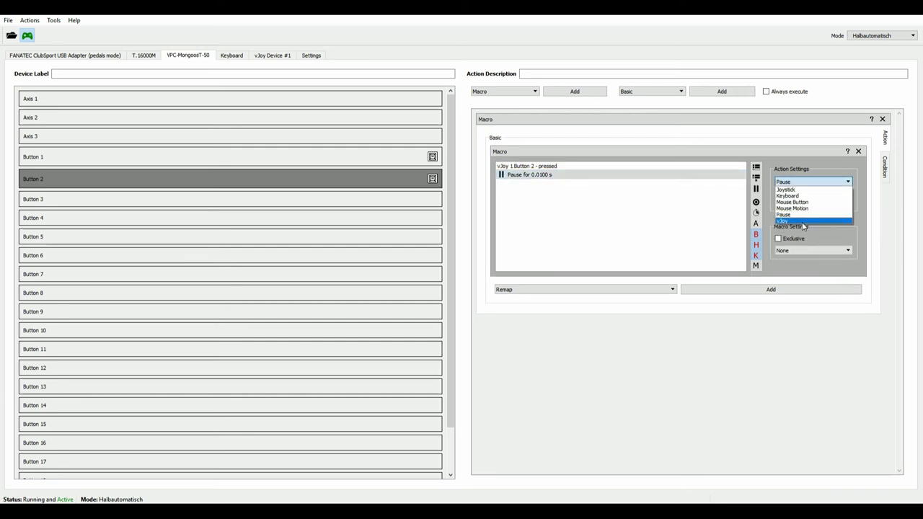
{"action": "left_click", "coordinate": [802, 222]}
{"action": "left_click", "coordinate": [808, 211]}
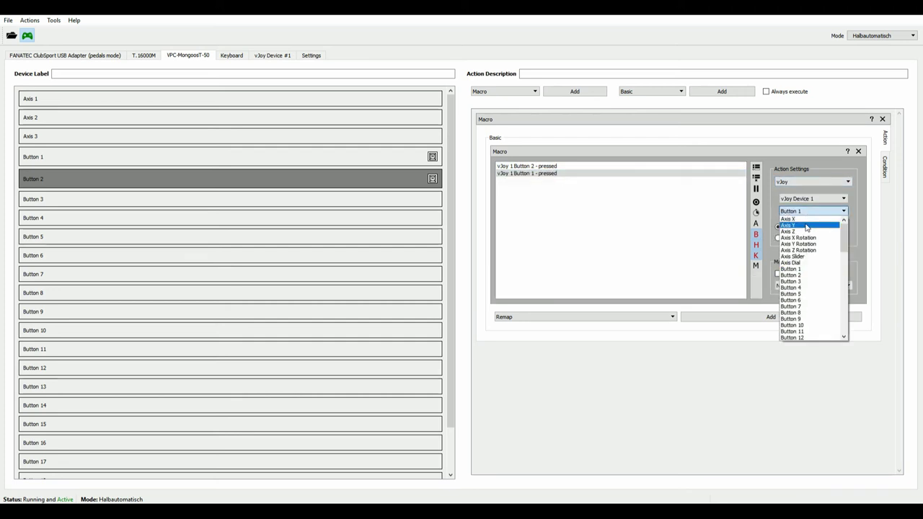
{"action": "left_click", "coordinate": [808, 278]}
{"action": "left_click", "coordinate": [793, 239]}
{"action": "left_click", "coordinate": [796, 285]}
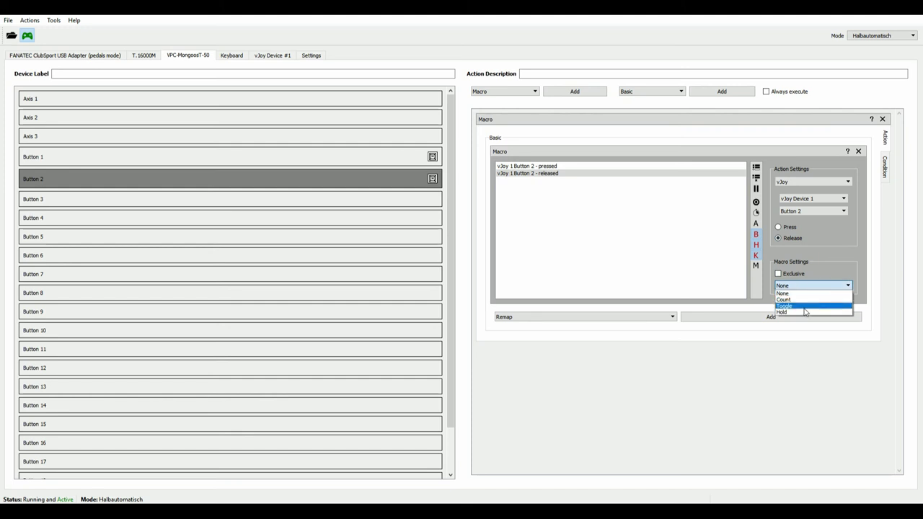
{"action": "left_click", "coordinate": [804, 312]}
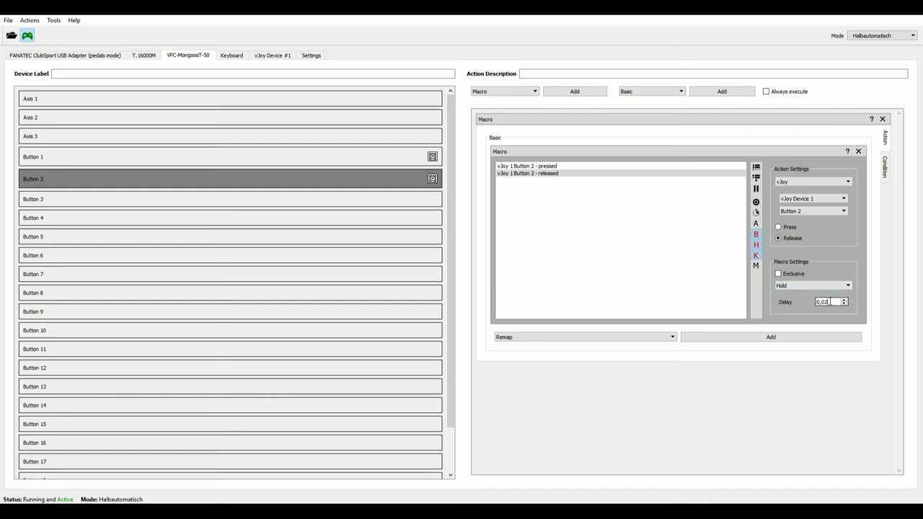
- Deactivate the profile, save it and activate it again
{"action": "left_click", "coordinate": [27, 35]}
{"action": "left_click", "coordinate": [8, 20]}
{"action": "left_click", "coordinate": [23, 41]}
{"action": "left_click", "coordinate": [24, 38]}
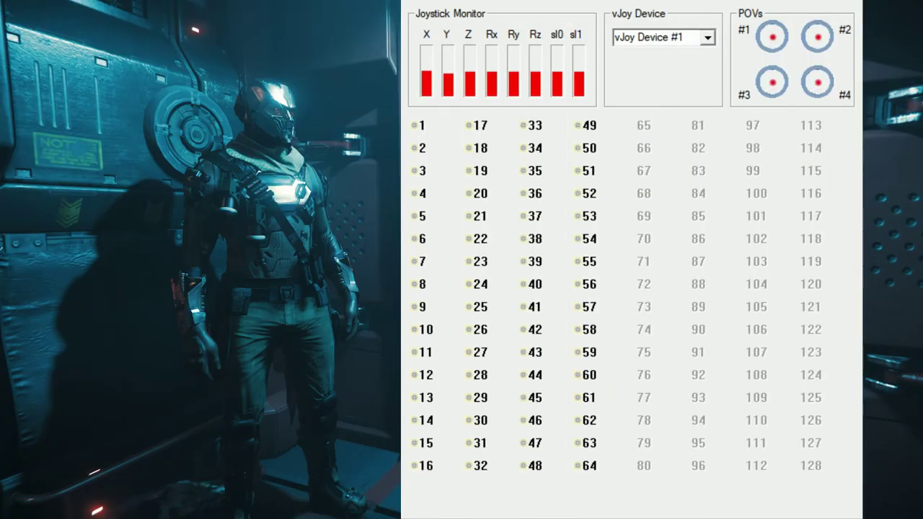
{"action": "key", "text": "1"}
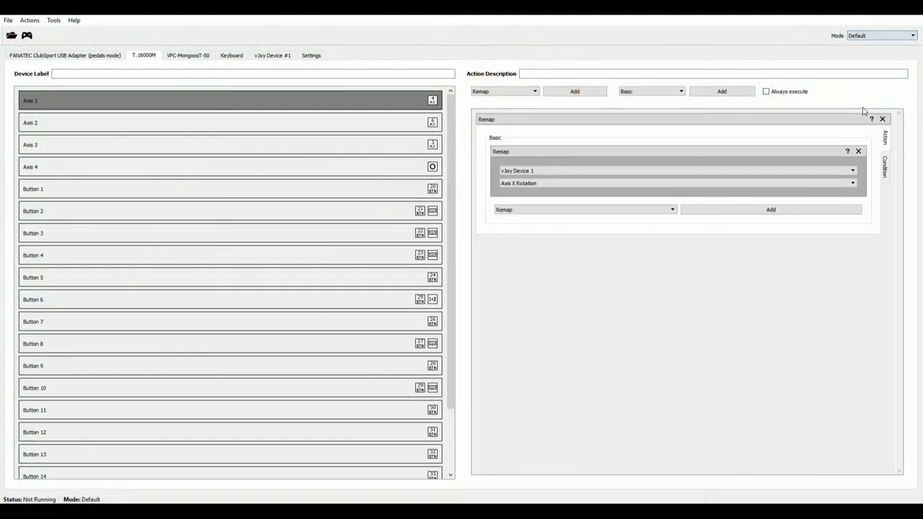
- In Halbautomatisch mode, add a Switch Mode action to the T.16000M's Button 7 that switches to Default
{"action": "left_click", "coordinate": [883, 35]}
{"action": "left_click", "coordinate": [880, 49]}
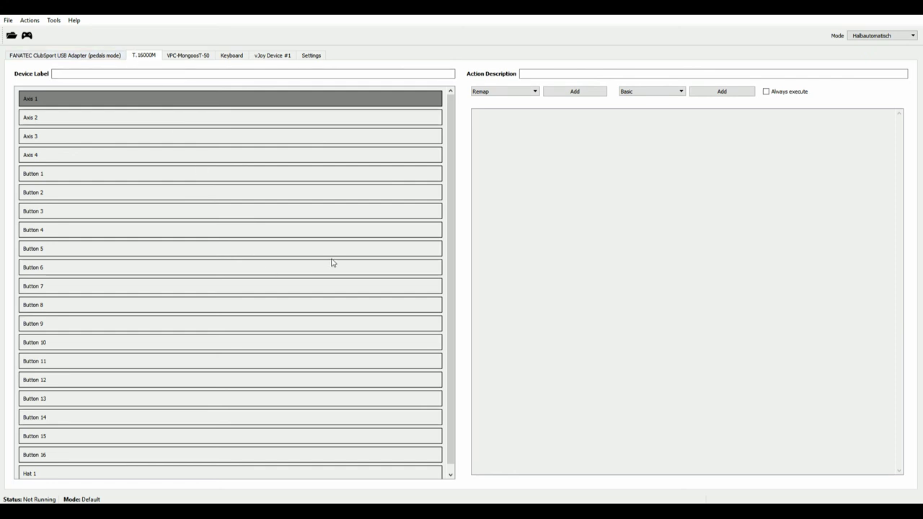
{"action": "left_click", "coordinate": [519, 92]}
{"action": "left_click", "coordinate": [505, 153]}
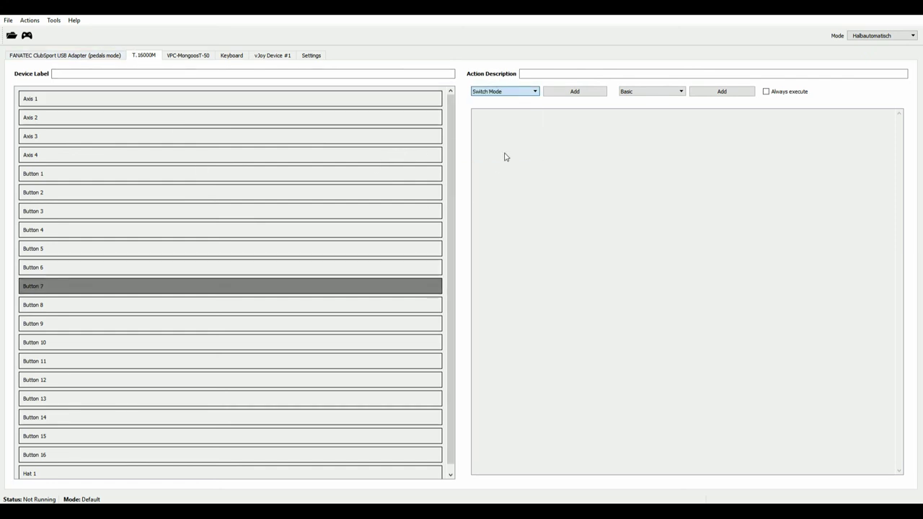
{"action": "left_click", "coordinate": [582, 91]}
{"action": "left_click", "coordinate": [538, 171]}
{"action": "left_click", "coordinate": [530, 182]}
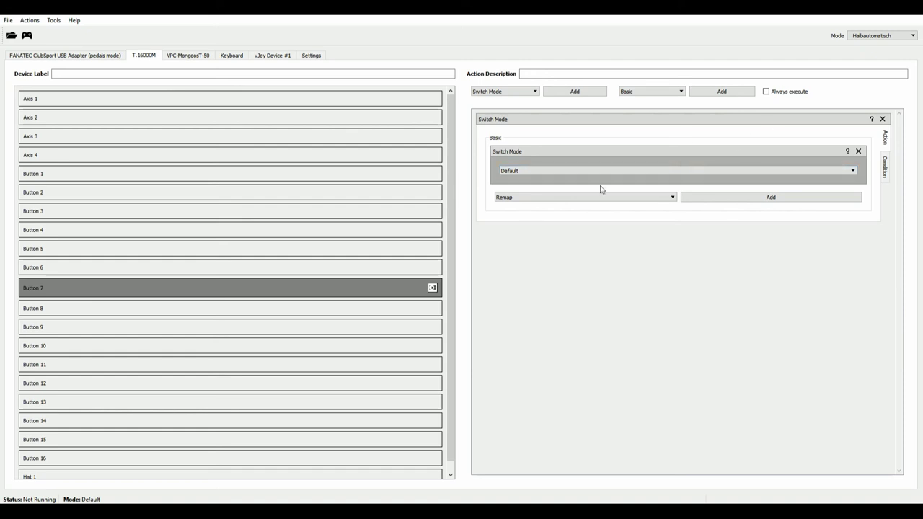
- Activate the profile to test the mode switch, deactivate it and save the profile
{"action": "left_click", "coordinate": [26, 35]}
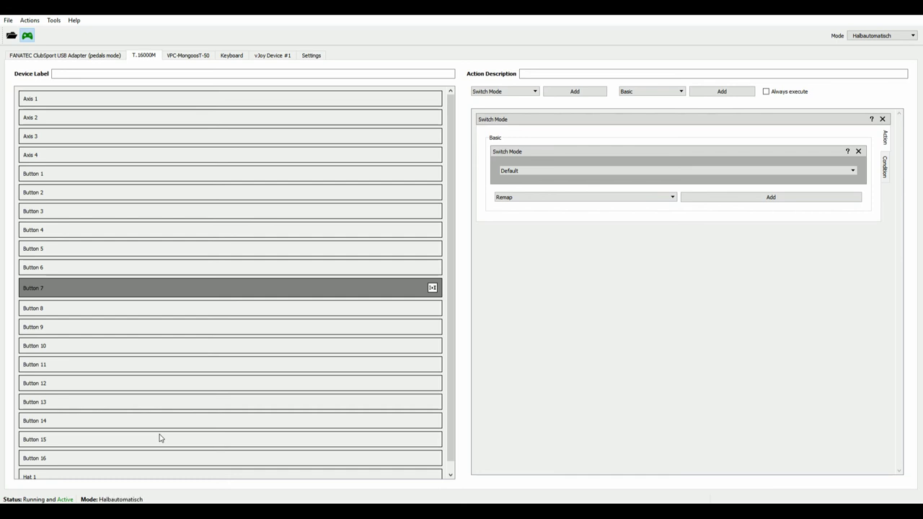
{"action": "left_click", "coordinate": [27, 35]}
{"action": "left_click", "coordinate": [8, 20]}
{"action": "left_click", "coordinate": [42, 65]}
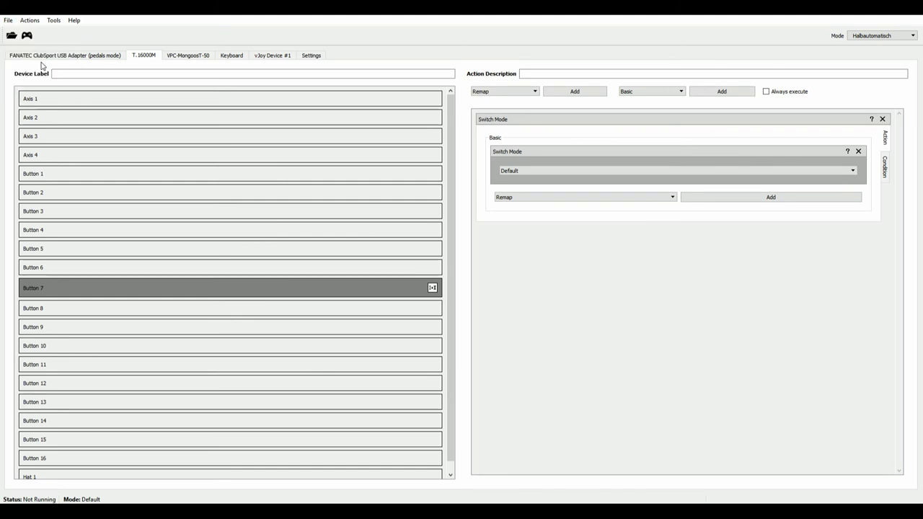